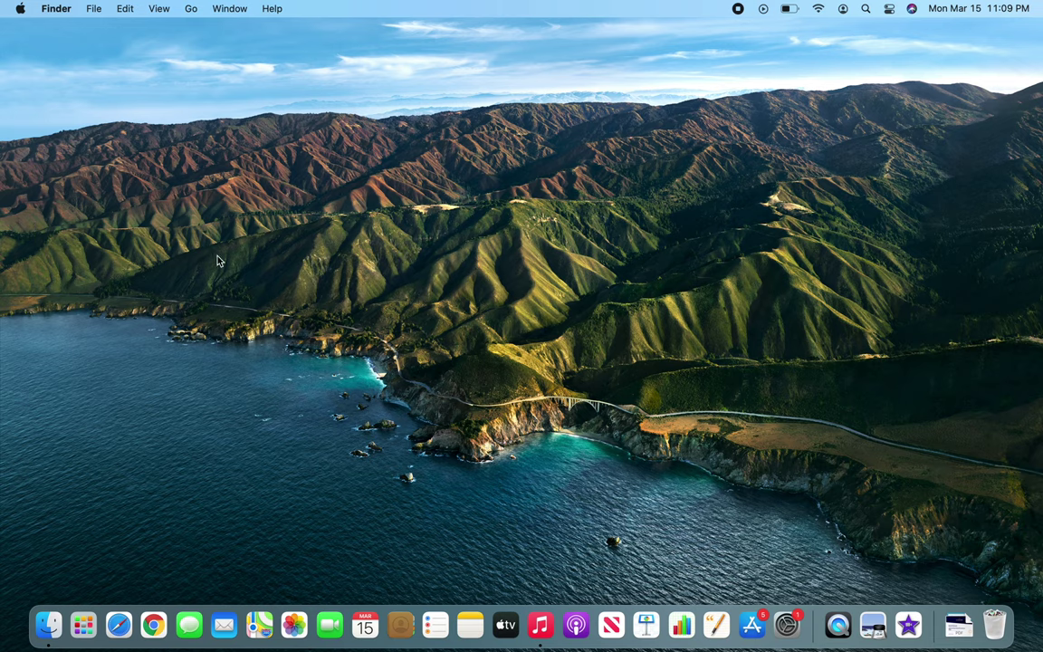
# Open and close the desktop's View Options, then open a Finder window showing Recents
pyautogui.rightClick(141, 158)
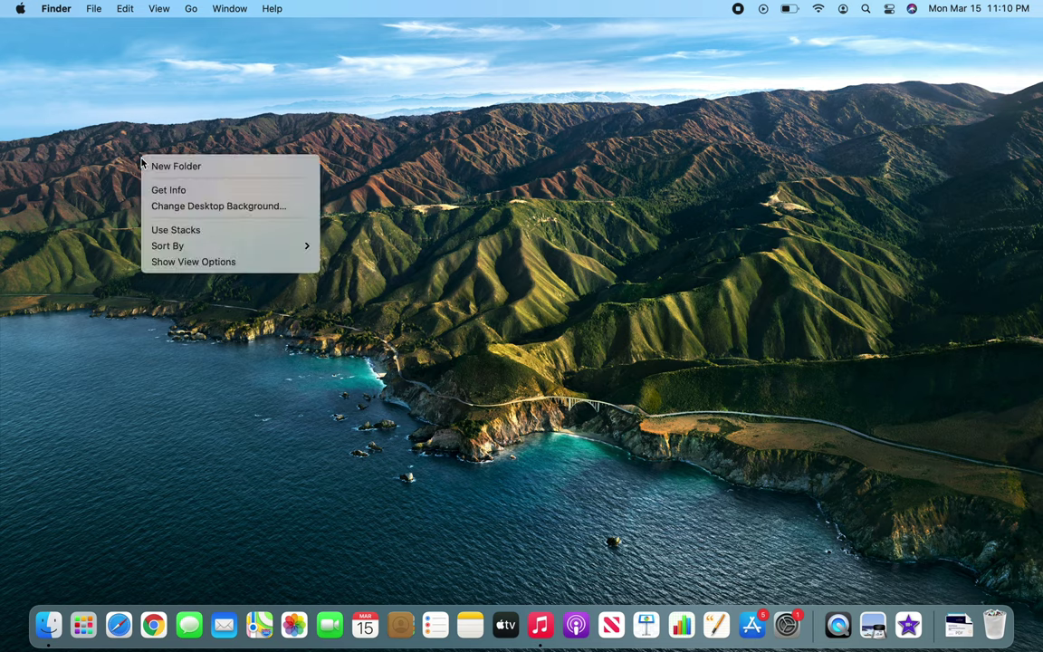
pyautogui.moveTo(294, 246)
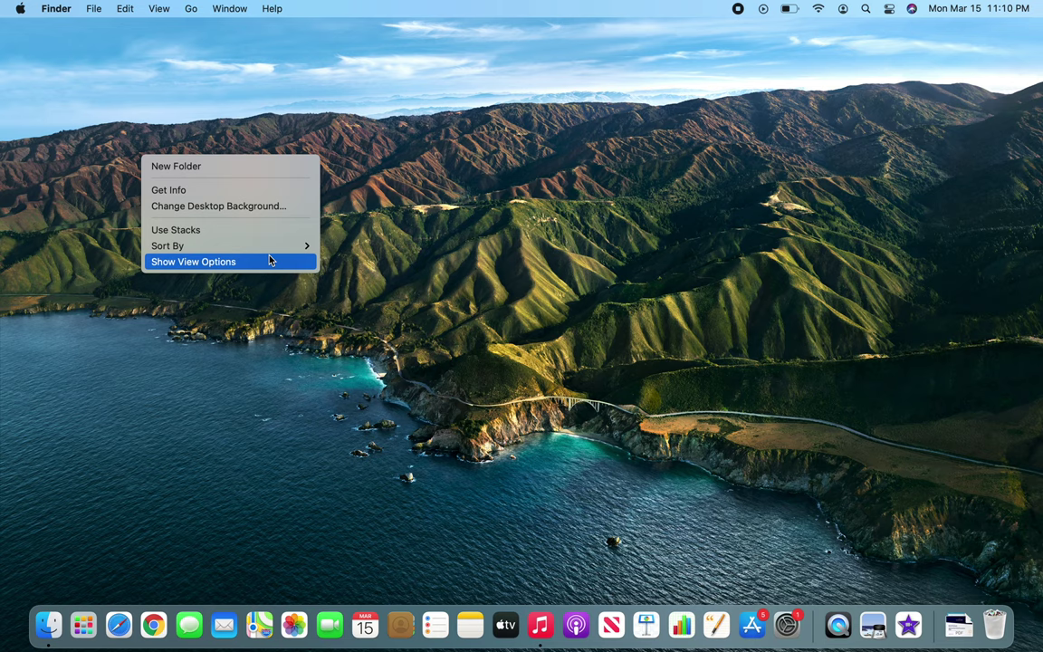
pyautogui.click(267, 262)
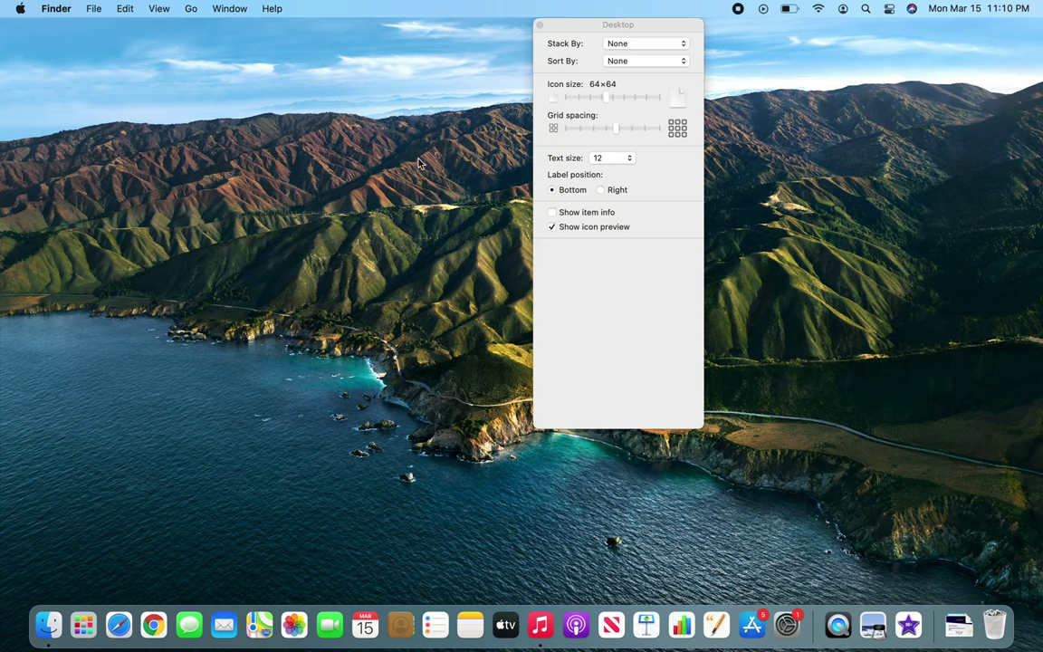
pyautogui.click(540, 24)
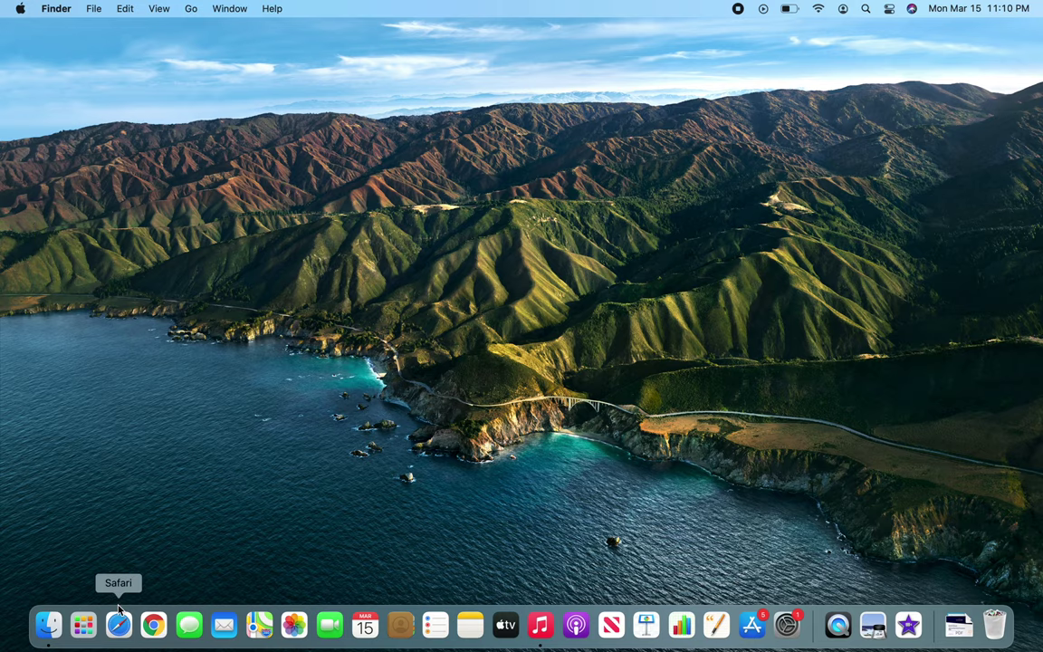
pyautogui.click(47, 625)
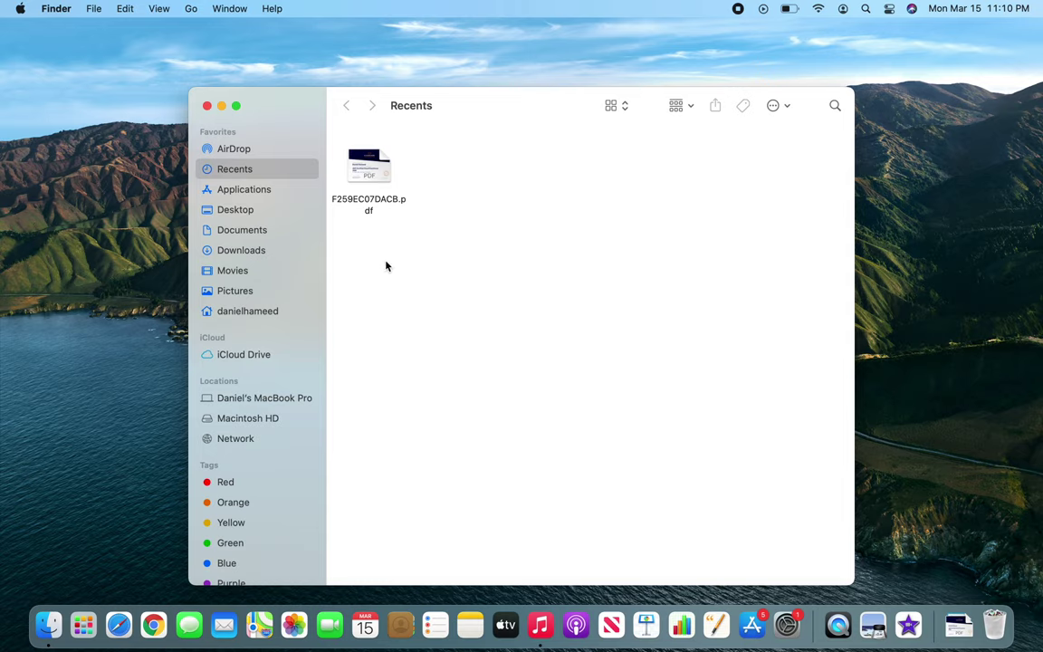
# Show the empty Documents folder from the Finder sidebar
pyautogui.click(249, 231)
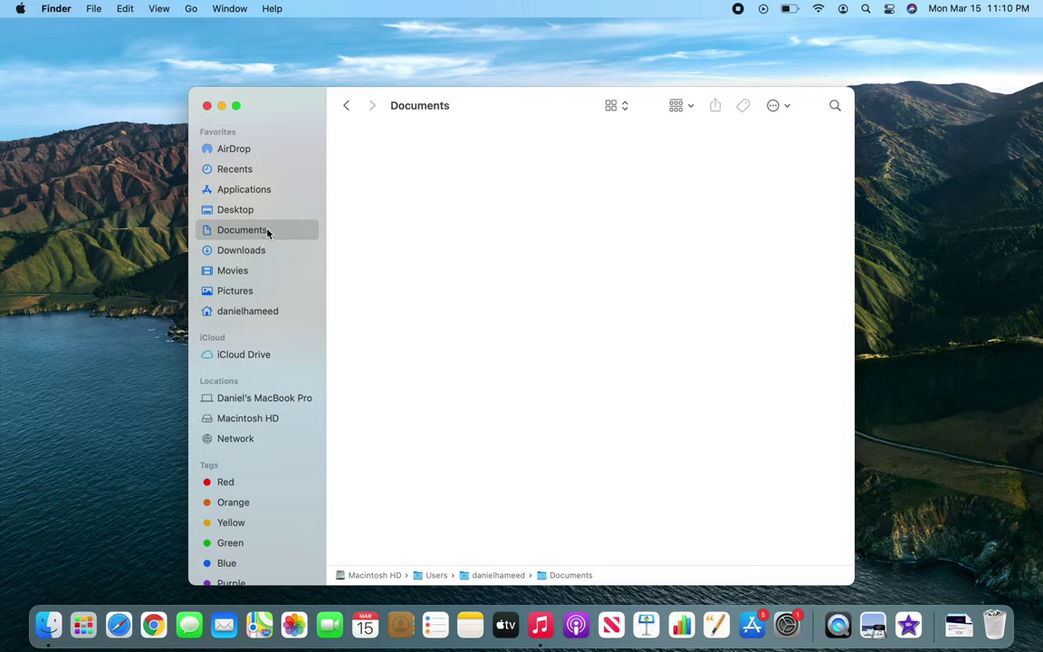
# Browse the Downloads, Documents, Movies and Pictures folders from the sidebar
pyautogui.click(254, 251)
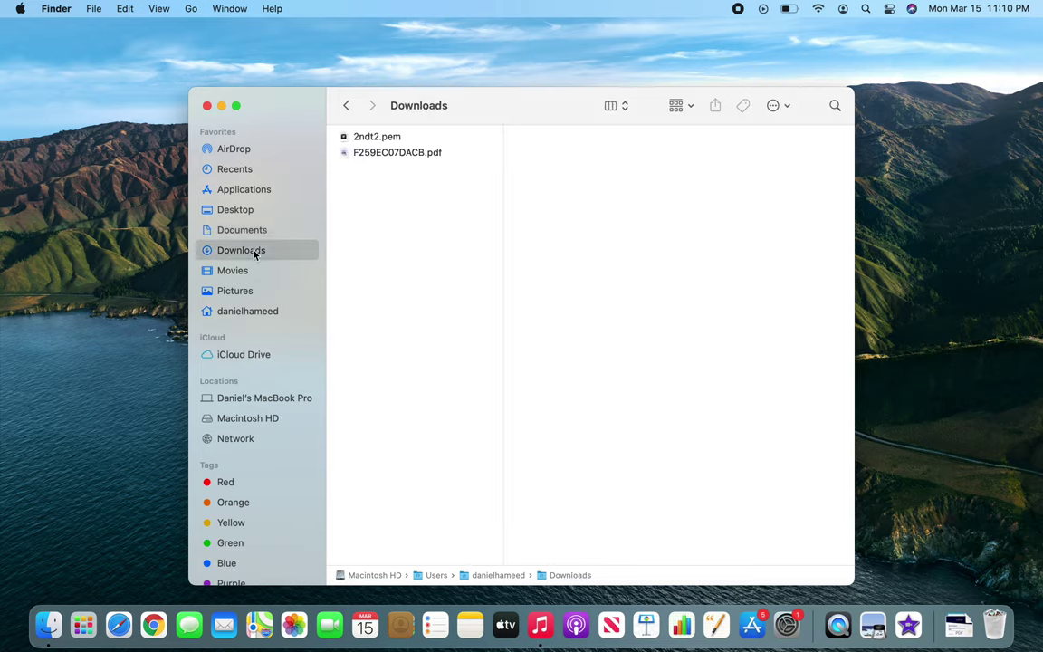
pyautogui.click(259, 233)
pyautogui.click(254, 270)
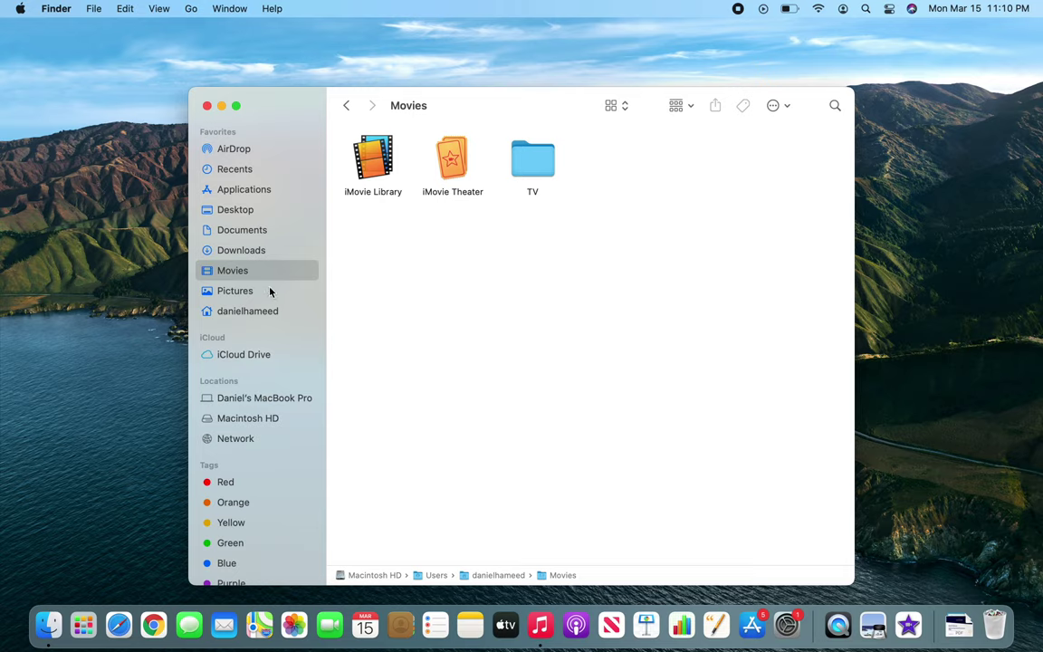
pyautogui.click(233, 297)
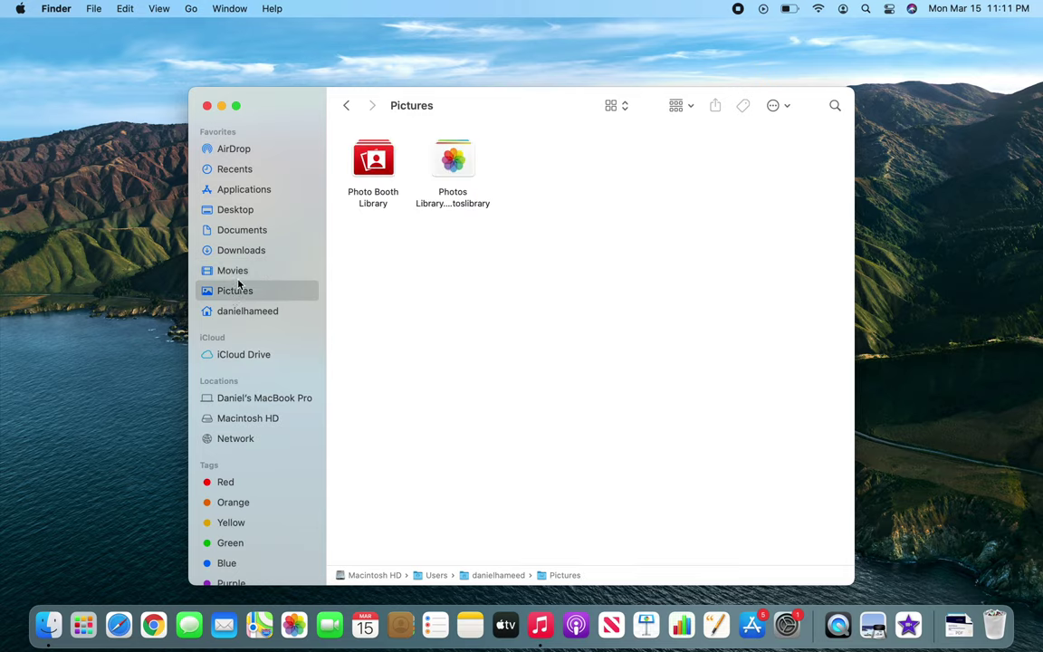
# Open Movies > TV > Media, then go back to the TV folder
pyautogui.click(218, 264)
pyautogui.doubleClick(530, 157)
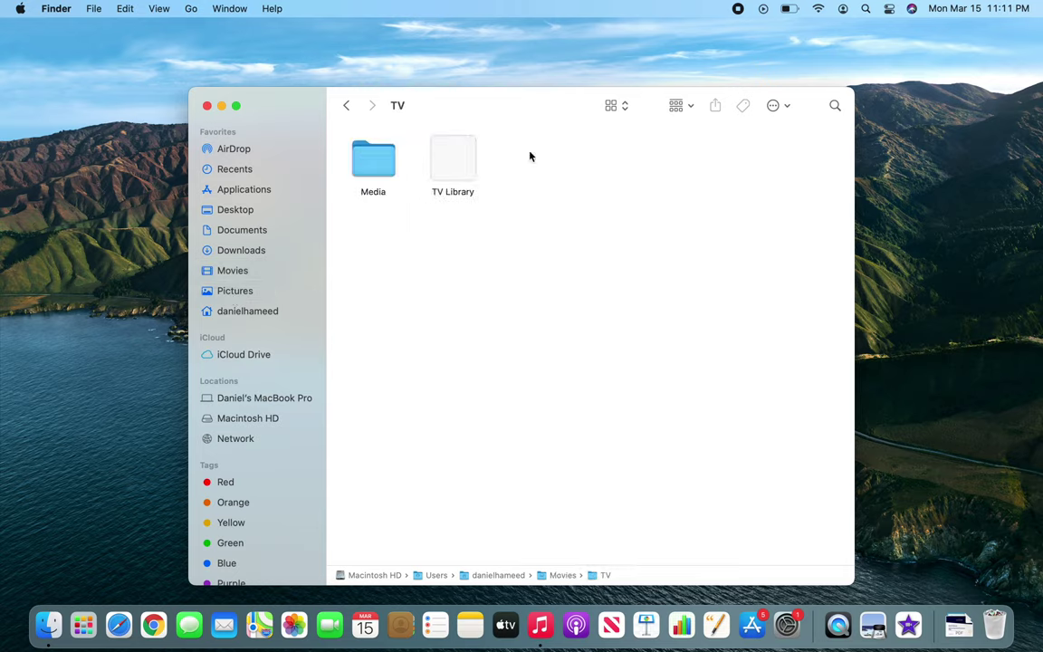
pyautogui.doubleClick(370, 170)
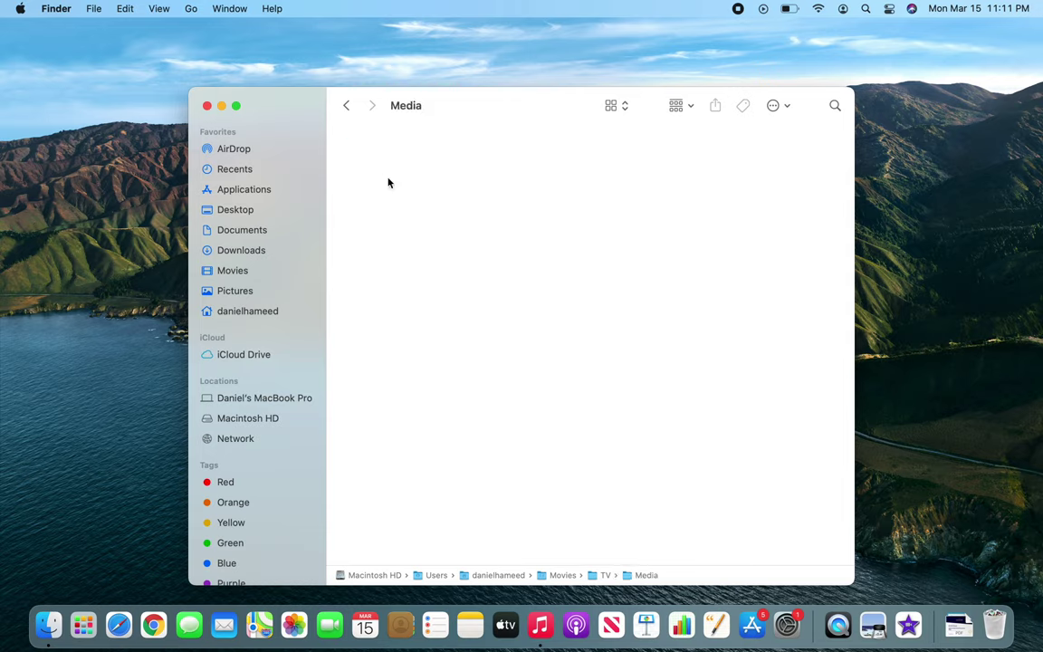
pyautogui.click(348, 106)
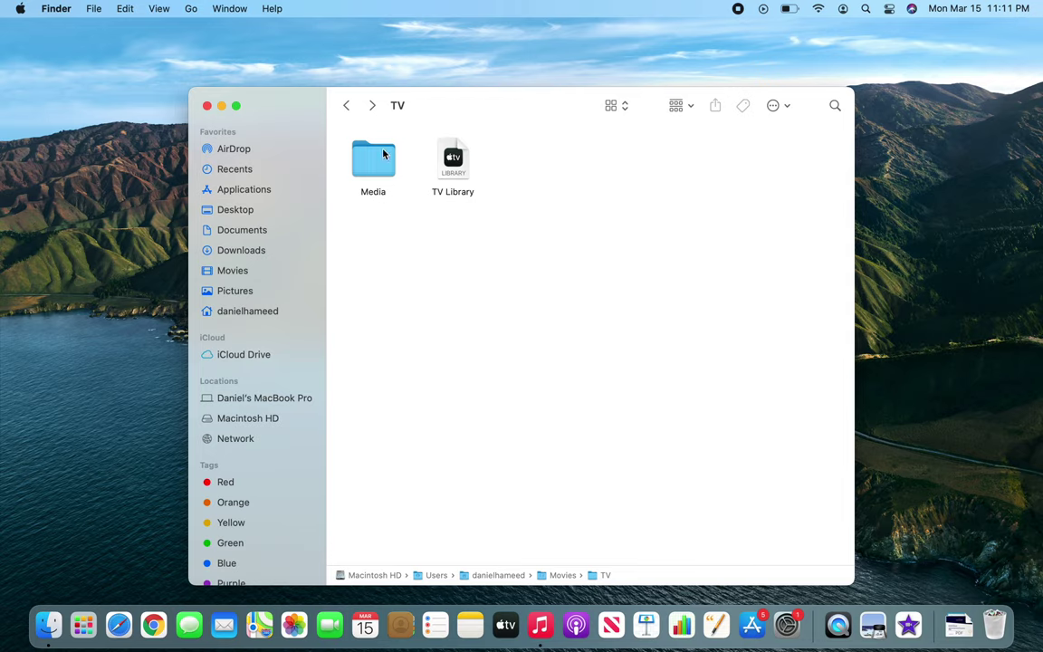
# Drag the Media folder from TV onto Desktop in the sidebar and select it on the desktop
pyautogui.moveTo(368, 166); pyautogui.dragTo(278, 185)
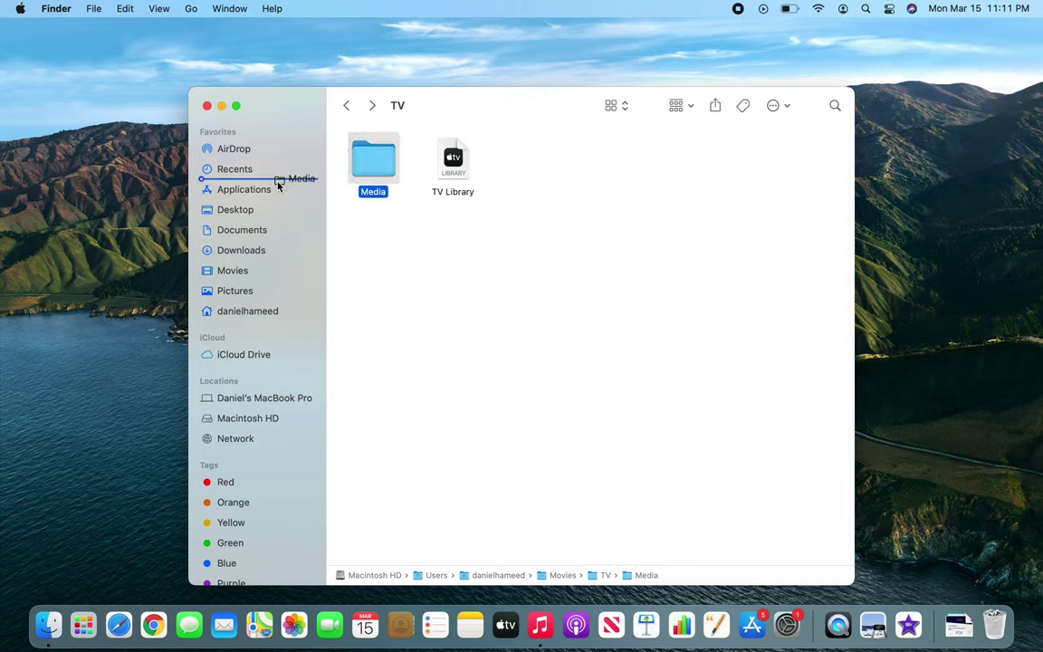
pyautogui.moveTo(278, 185); pyautogui.dragTo(265, 215)
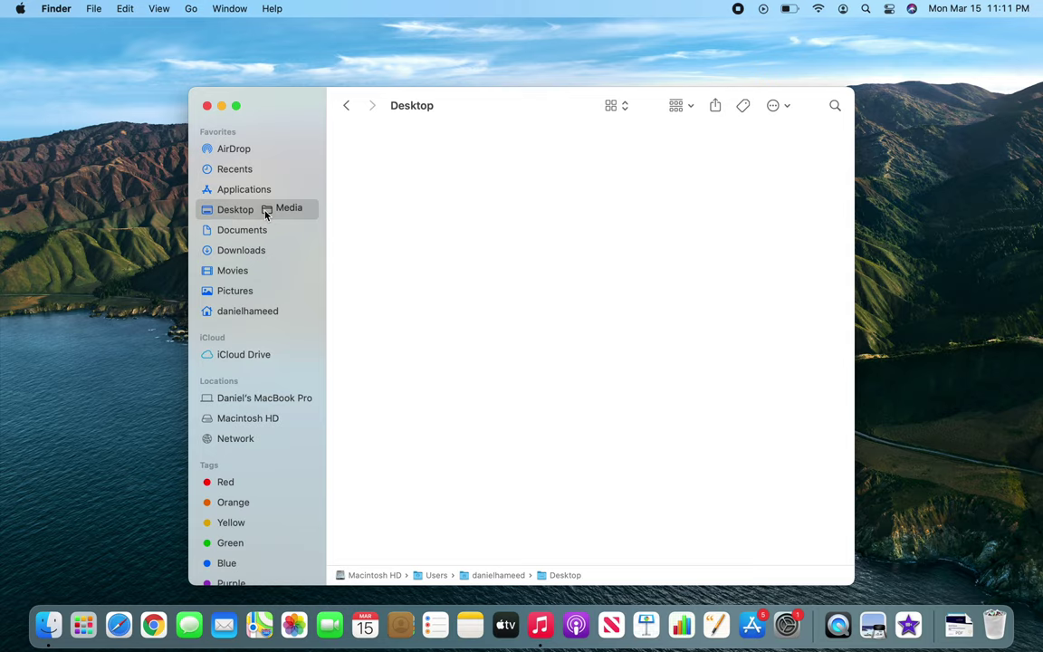
pyautogui.moveTo(266, 214); pyautogui.dragTo(265, 214)
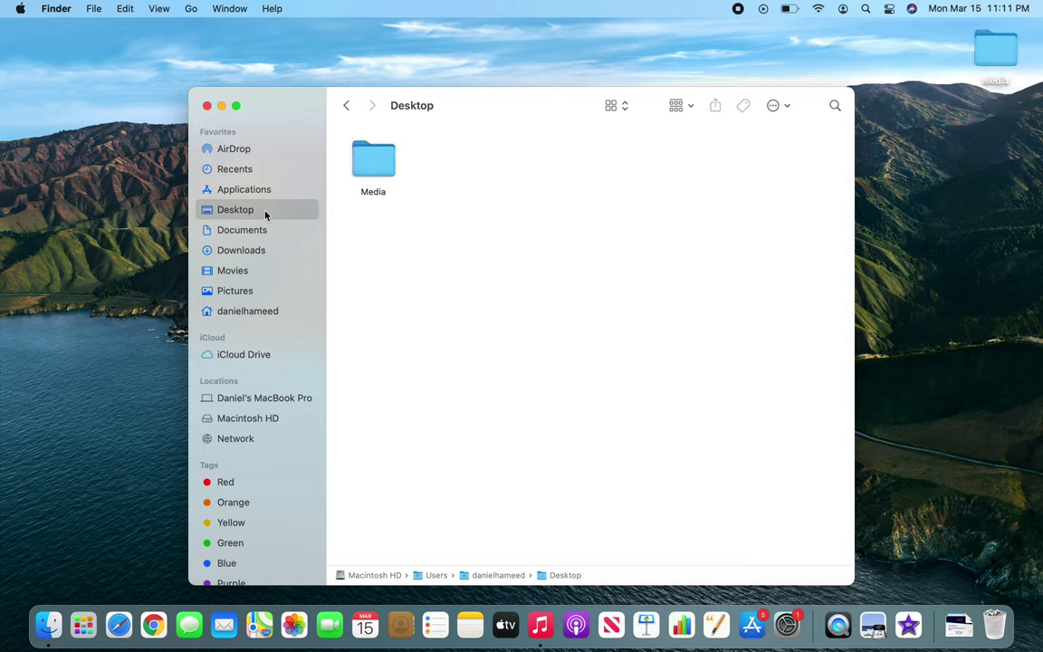
pyautogui.click(994, 56)
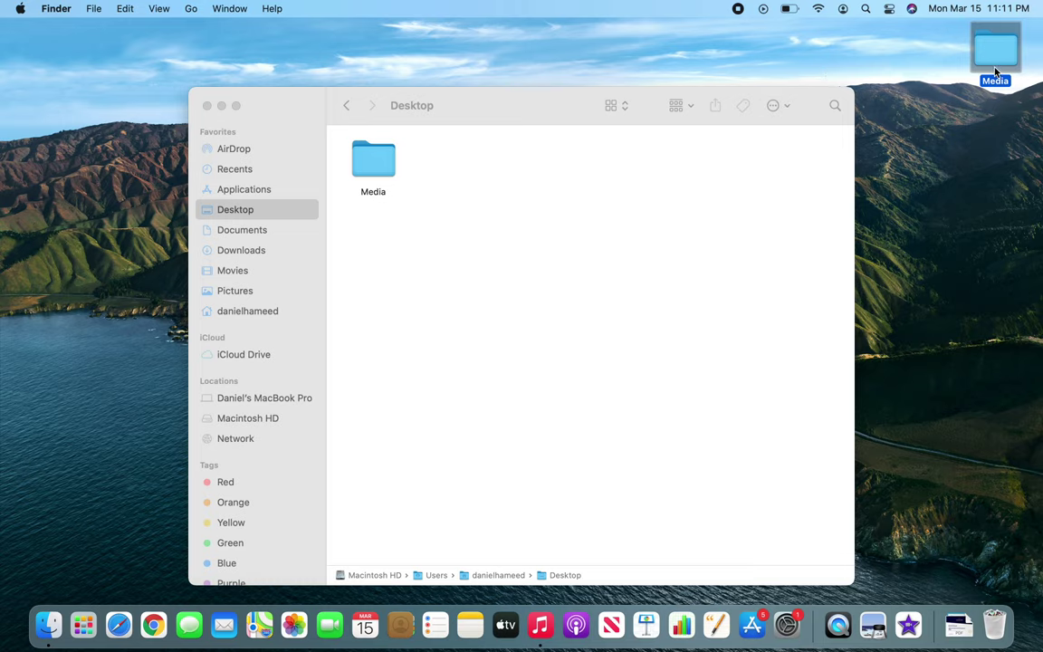
# Select Media in the Desktop listing and carry it toward the sidebar Favorites
pyautogui.click(375, 167)
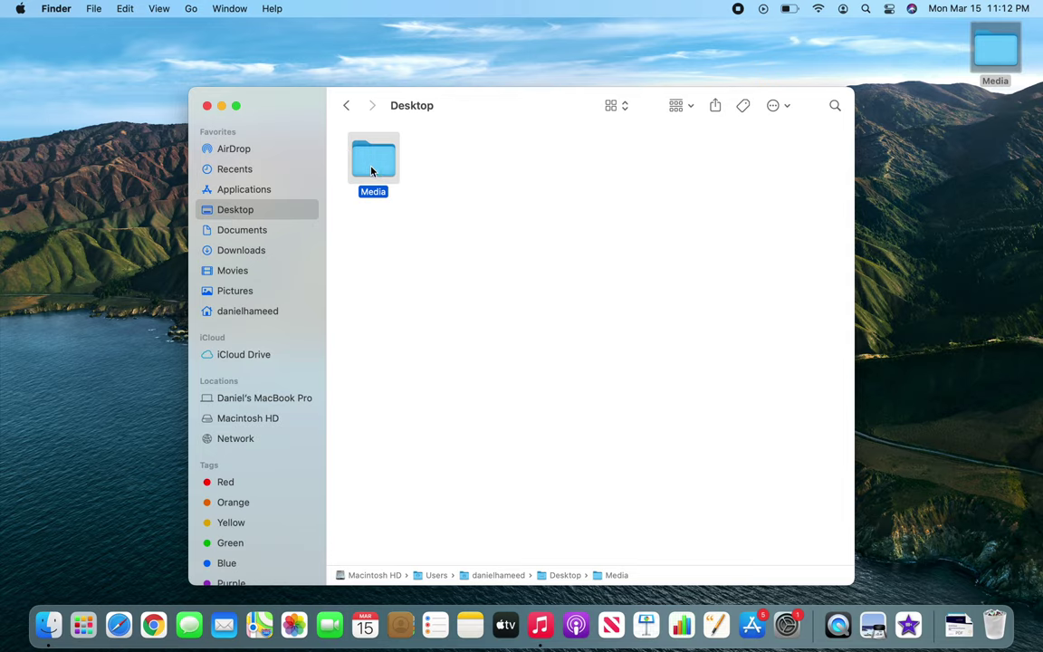
pyautogui.moveTo(377, 169); pyautogui.dragTo(265, 264)
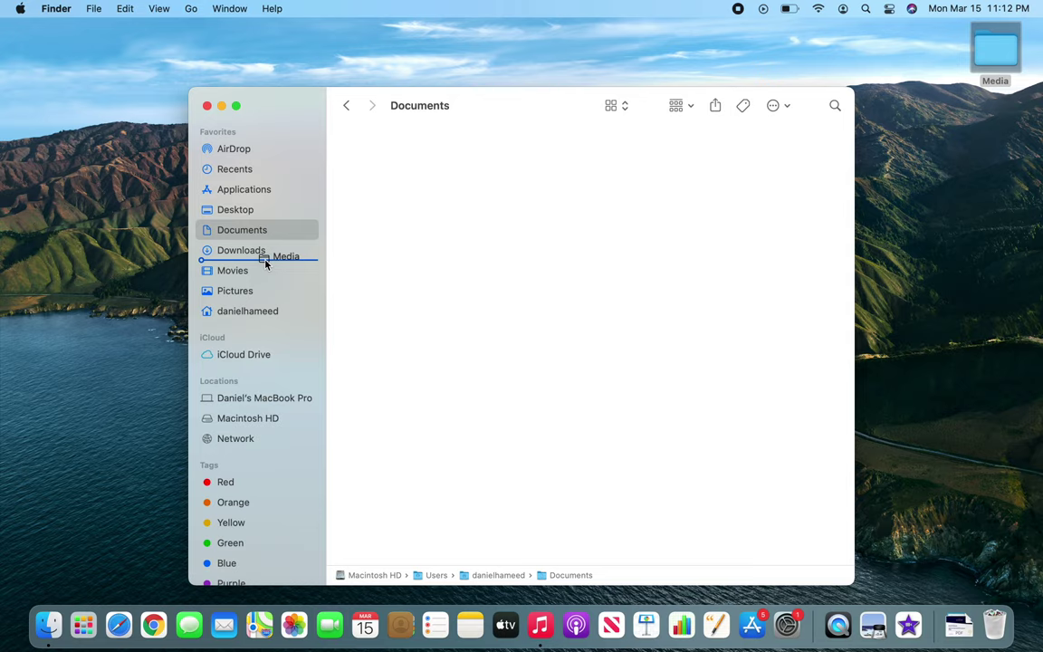
# Drop Media into Favorites between Downloads and Movies and open the new shortcut
pyautogui.moveTo(266, 264); pyautogui.dragTo(266, 263)
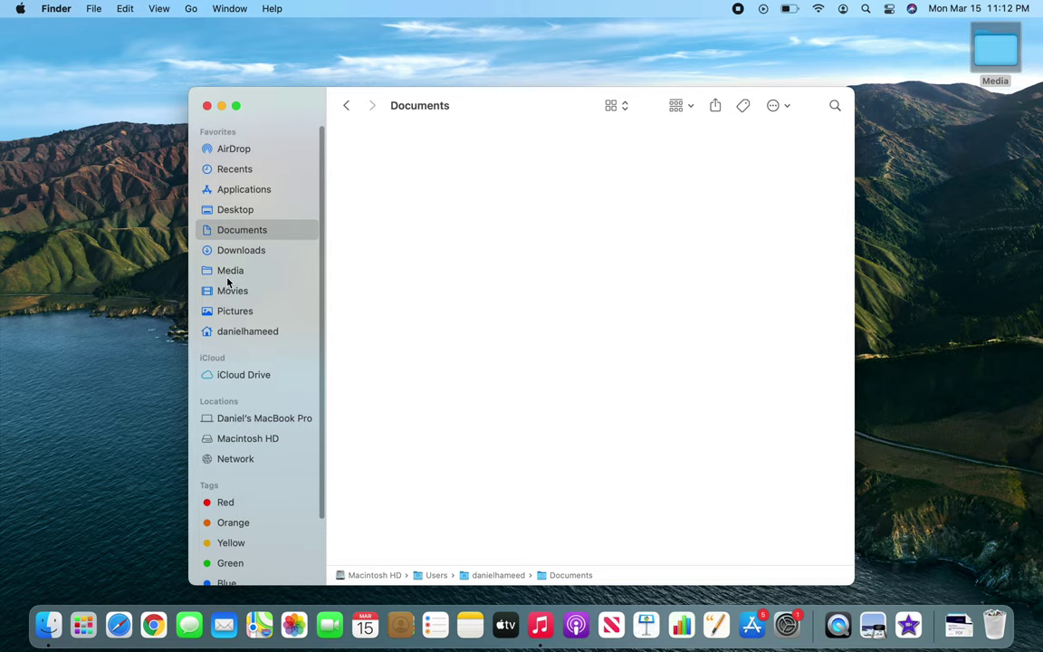
pyautogui.click(457, 198)
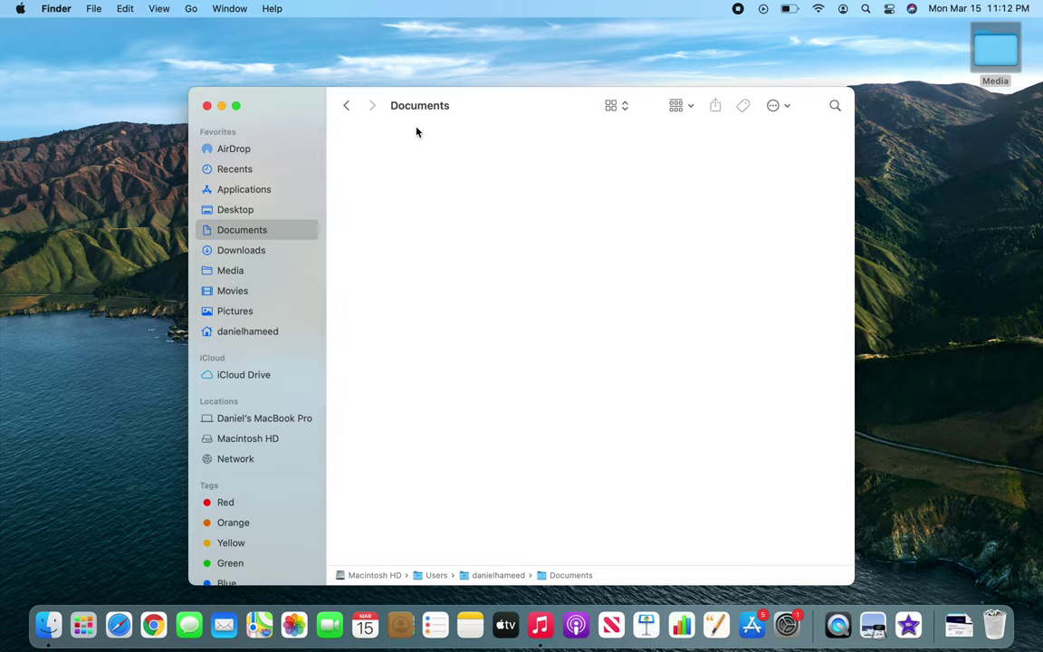
pyautogui.click(242, 252)
pyautogui.click(231, 271)
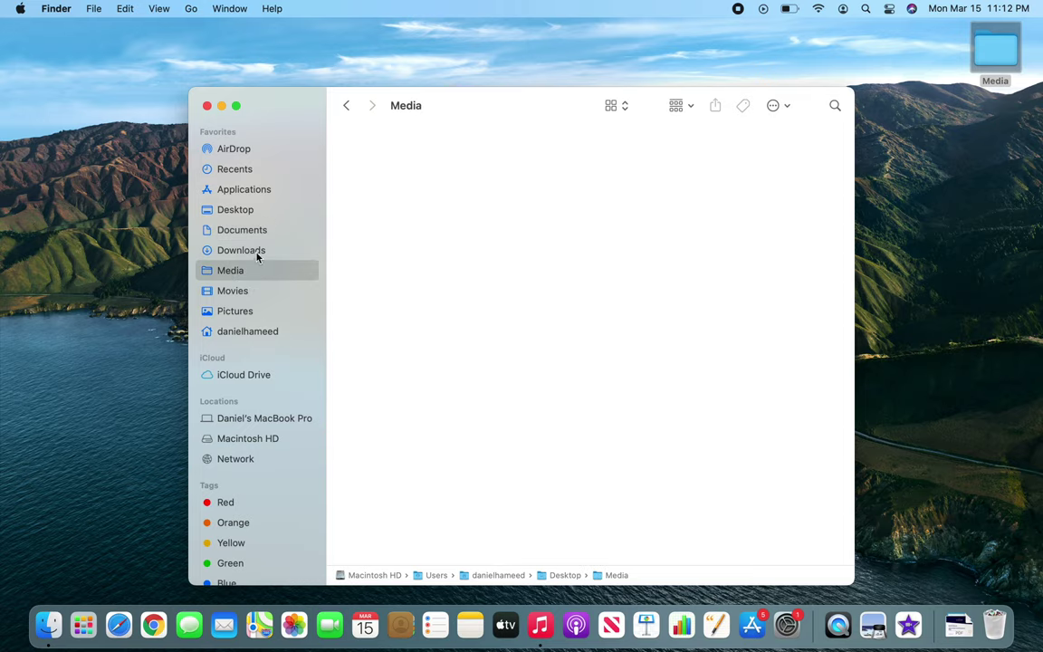
# Reopen the Media shortcut from Documents, then drag it out of the sidebar
pyautogui.click(257, 232)
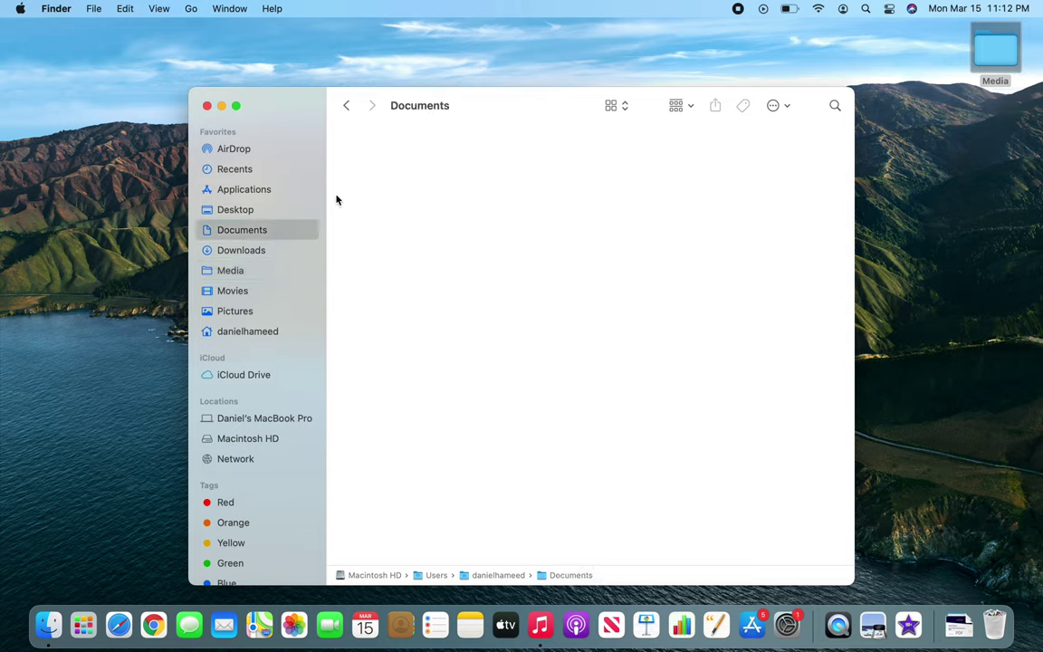
pyautogui.click(241, 275)
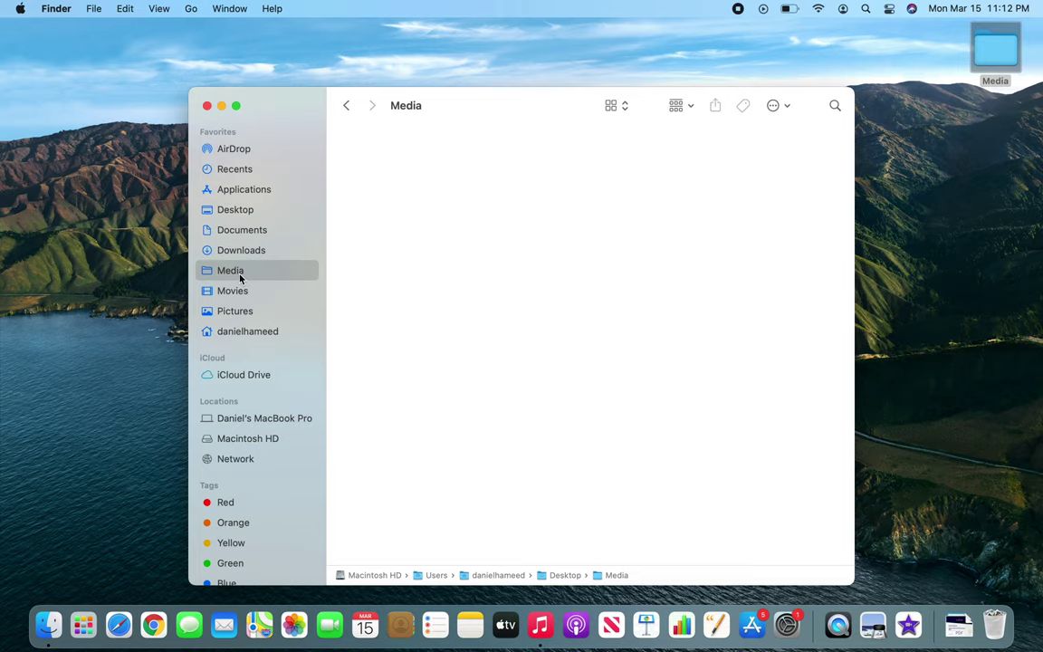
pyautogui.moveTo(233, 273); pyautogui.dragTo(403, 208)
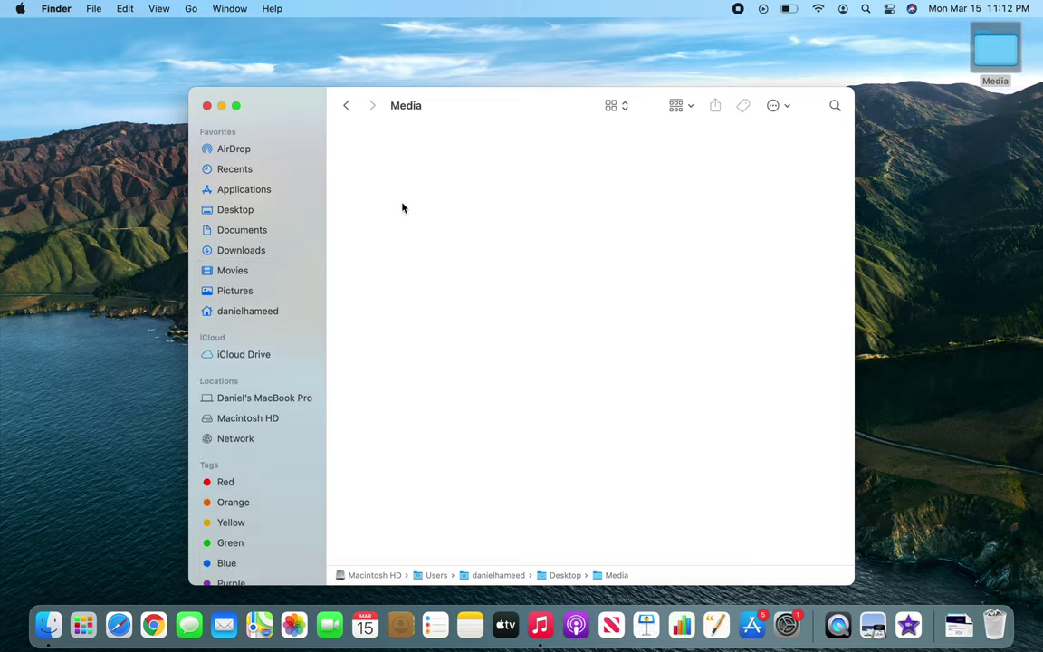
# Open Movies > TV, check the Trash, and drag the desktop Media folder back into TV
pyautogui.click(240, 273)
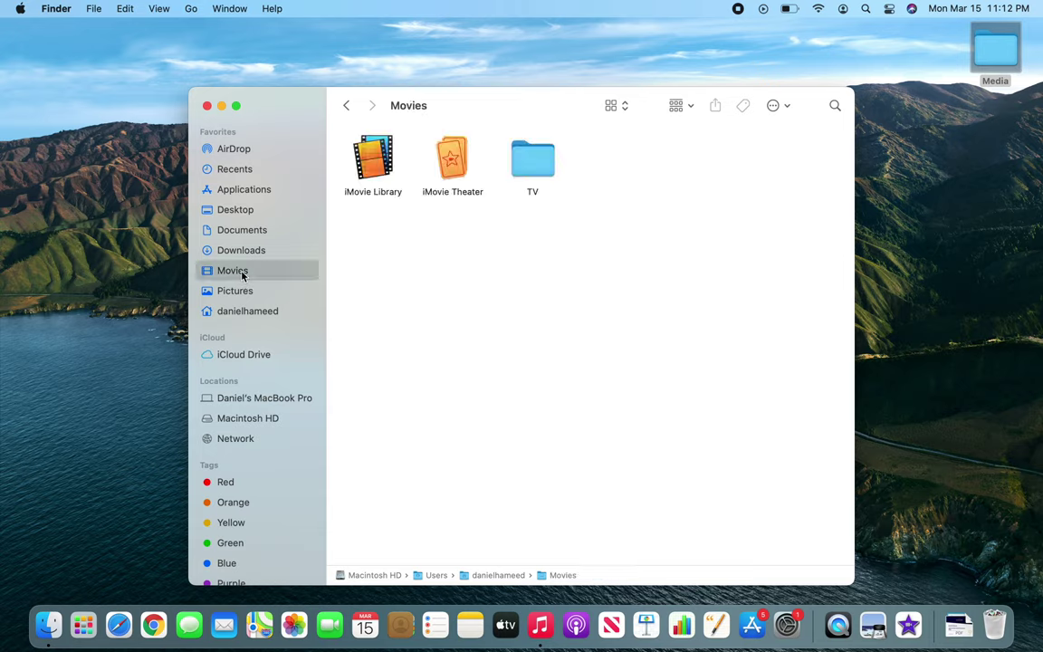
pyautogui.doubleClick(528, 165)
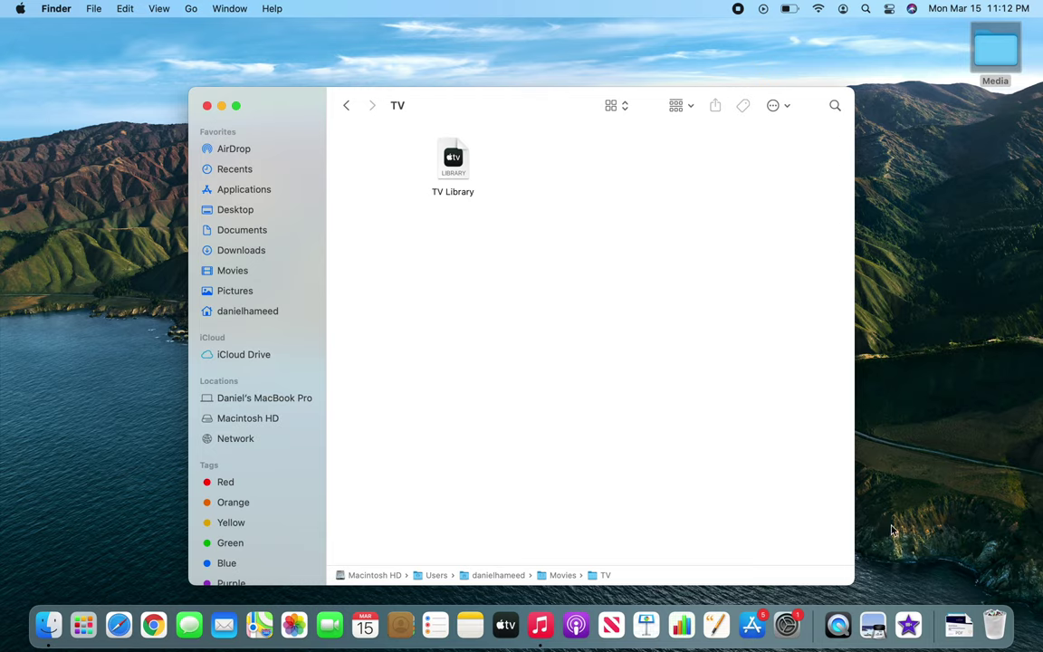
pyautogui.click(999, 629)
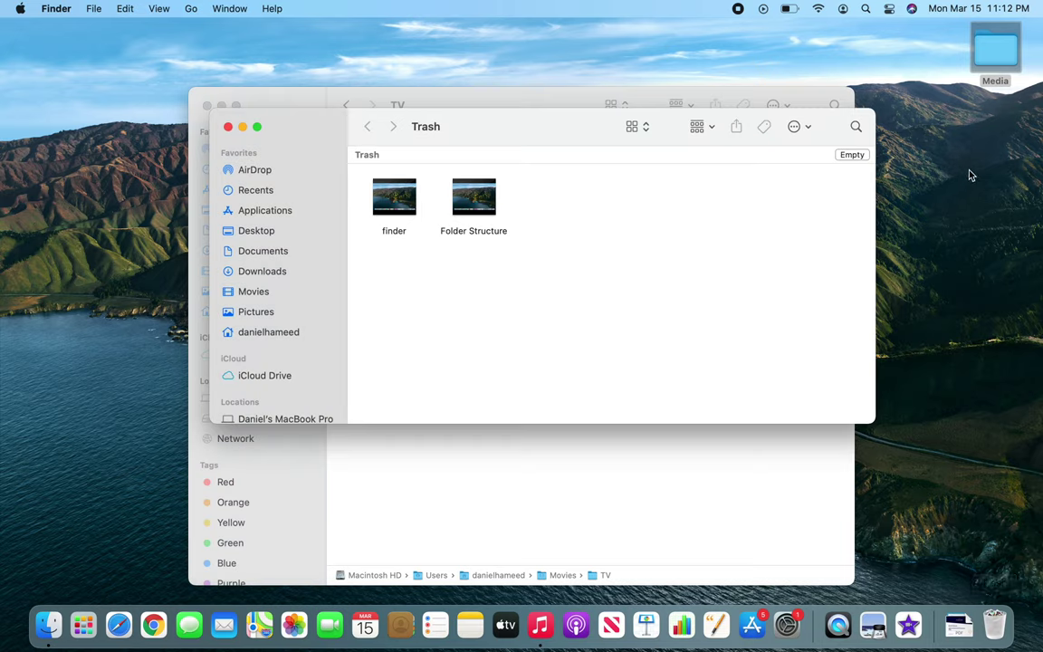
pyautogui.click(228, 127)
pyautogui.moveTo(998, 50); pyautogui.dragTo(297, 241)
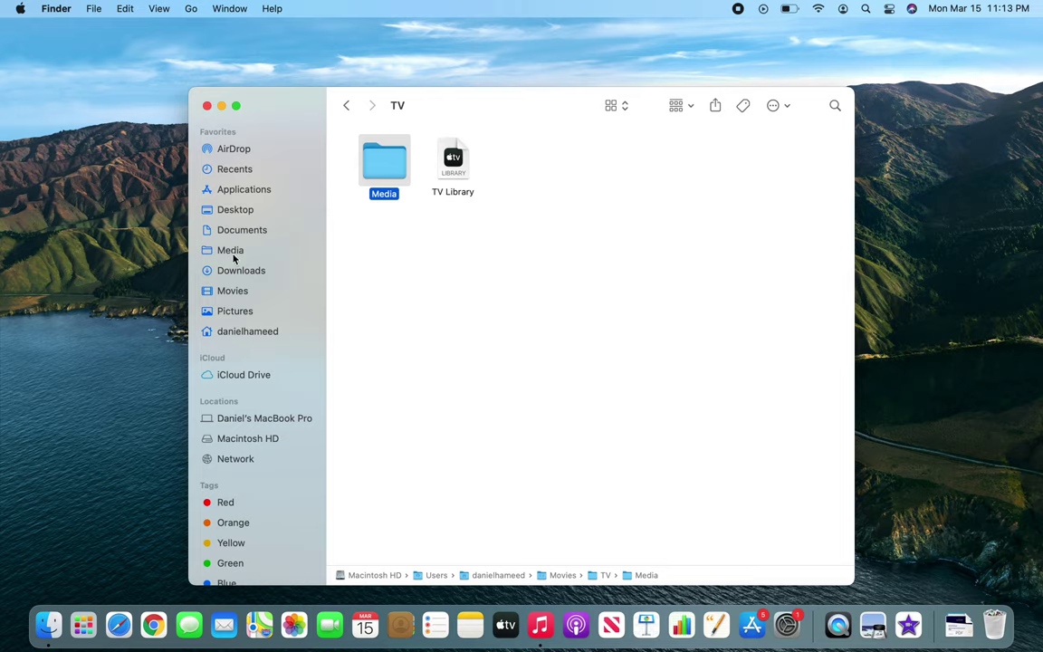
pyautogui.click(418, 234)
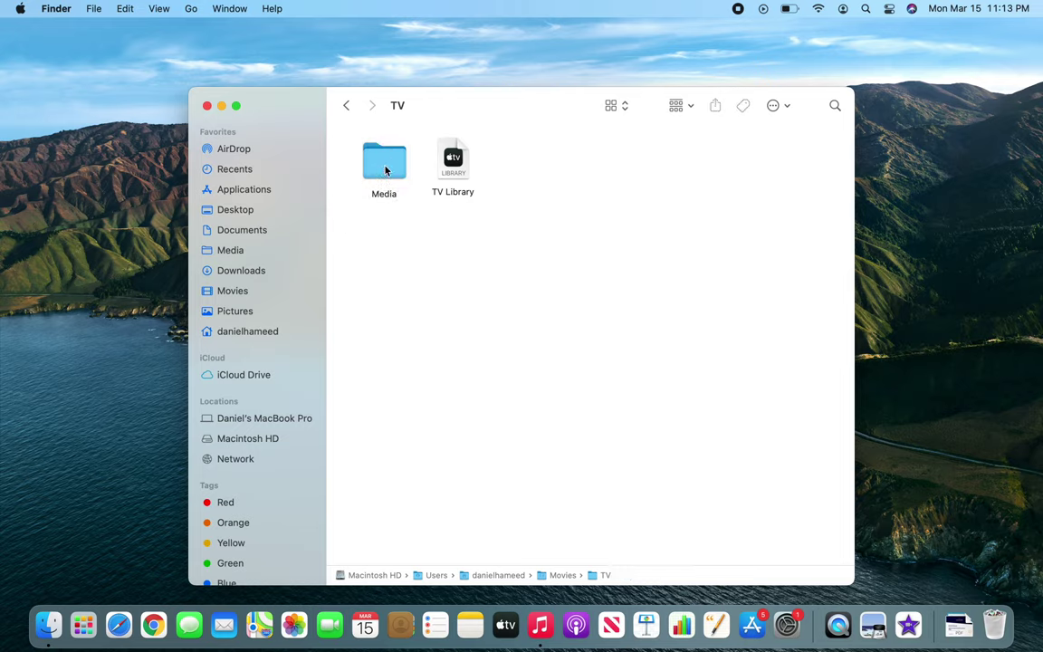